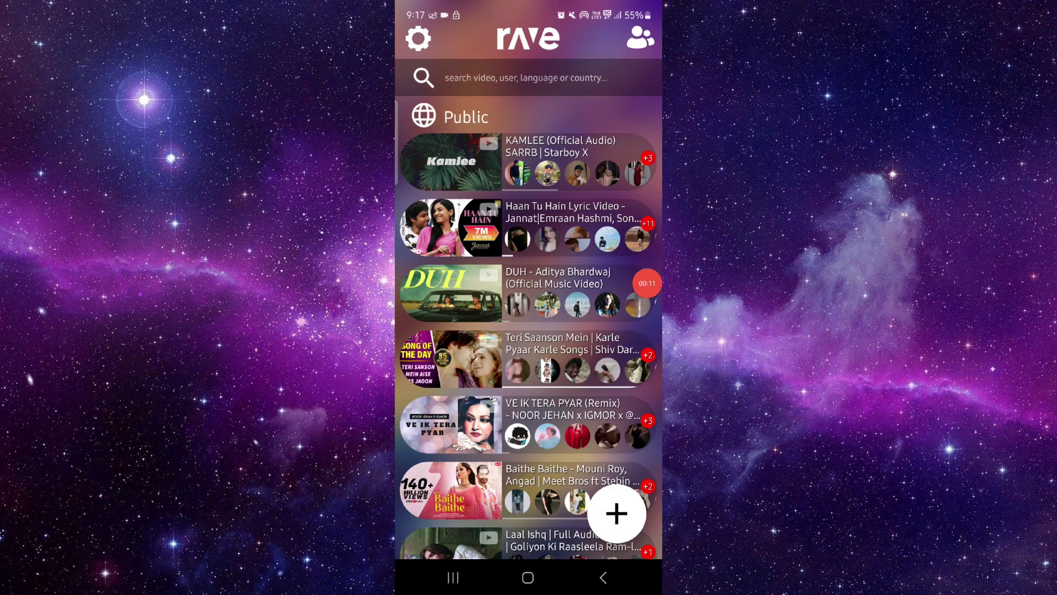
Open Rave's App info storage page with a 0 B cache, then return to Rave's Recents card.
click(453, 577)
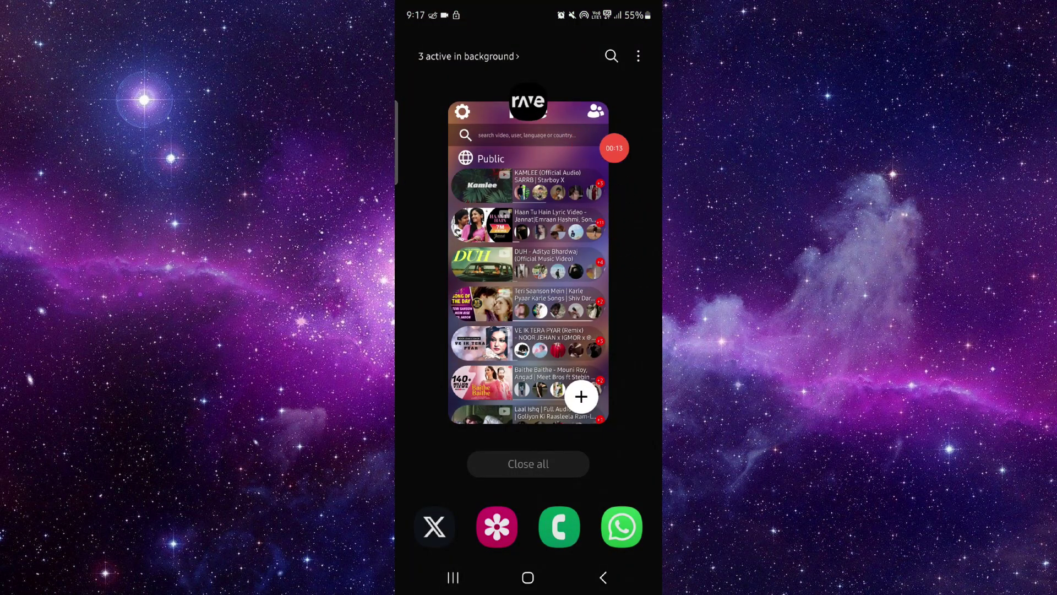
click(520, 100)
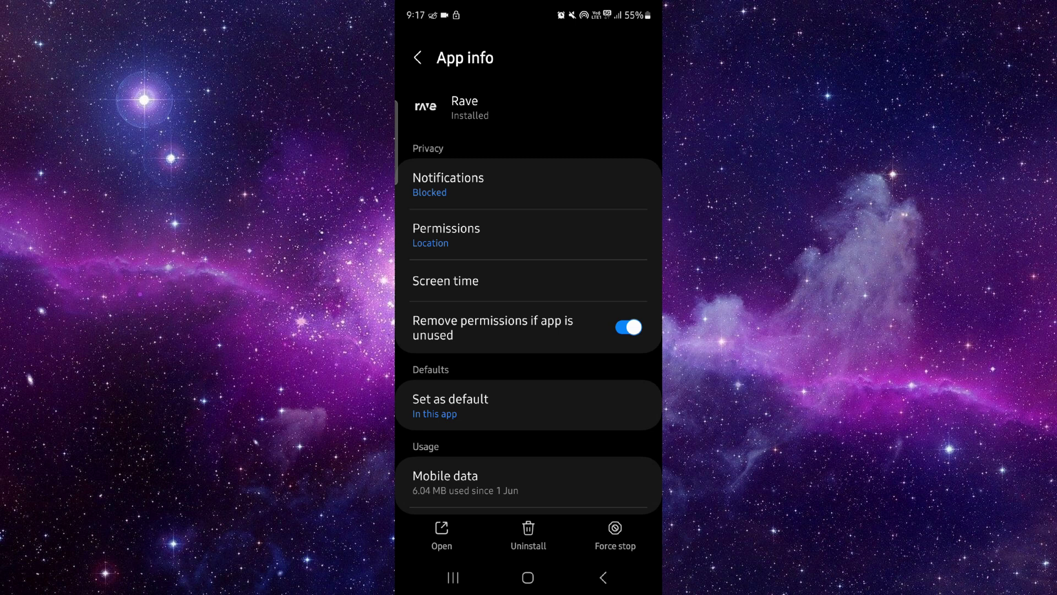
scroll(528, 330, down, 5)
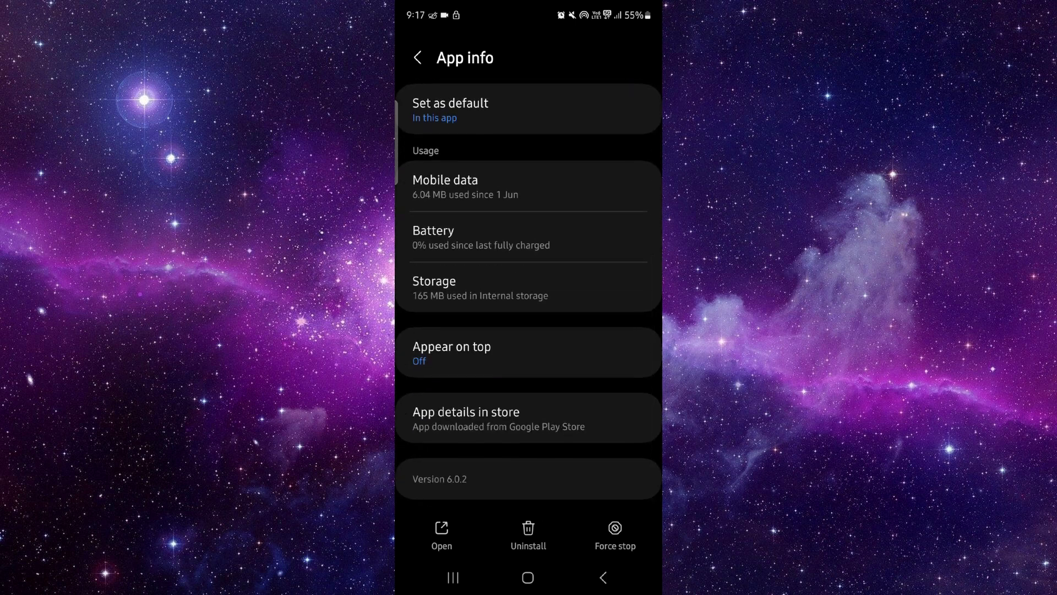
click(473, 287)
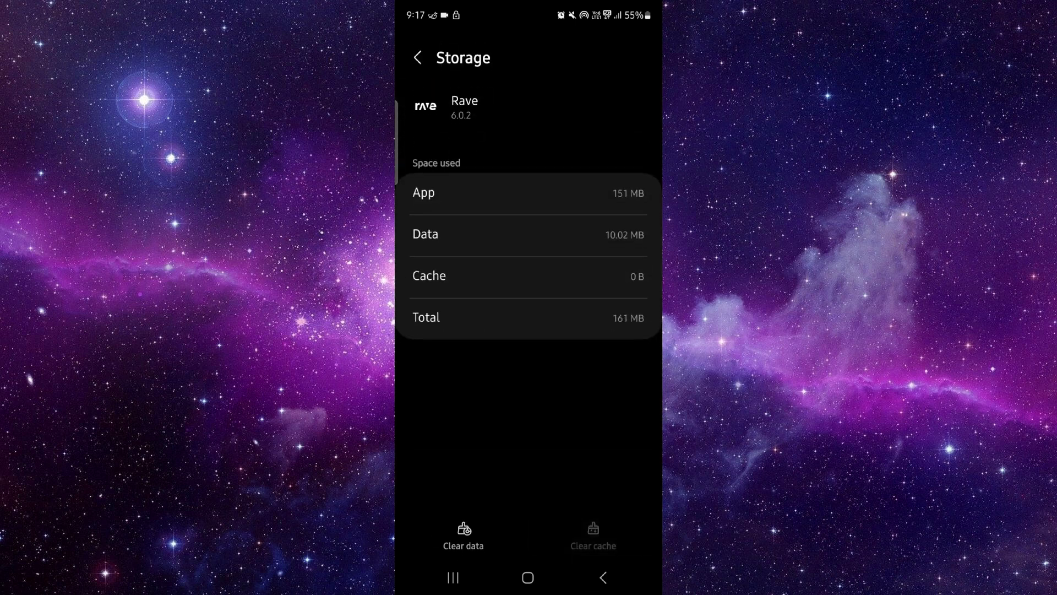
click(453, 577)
mouse_move(463, 265)
mouse_down()
mouse_move(595, 265)
mouse_move(463, 264)
mouse_up()
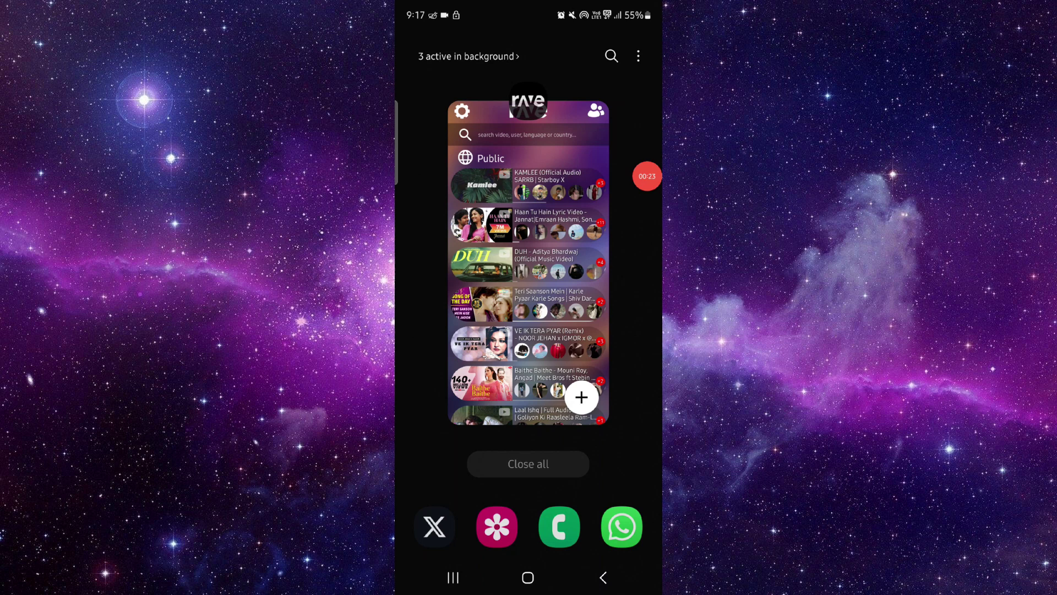
Reopen Rave to its Public feed and open the RAVE/CONTACTS friends search screen.
click(528, 289)
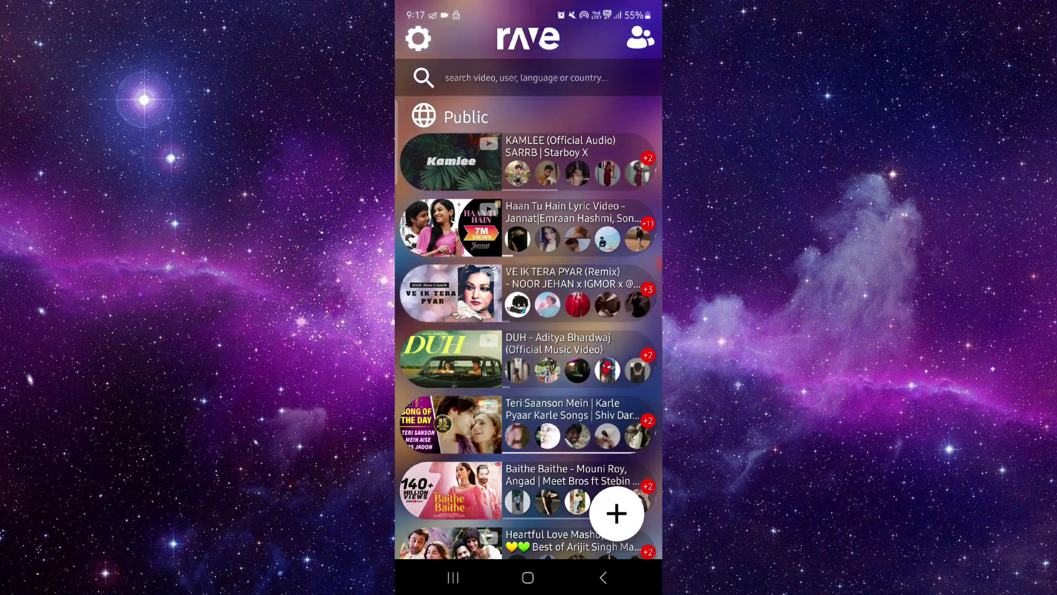
click(639, 38)
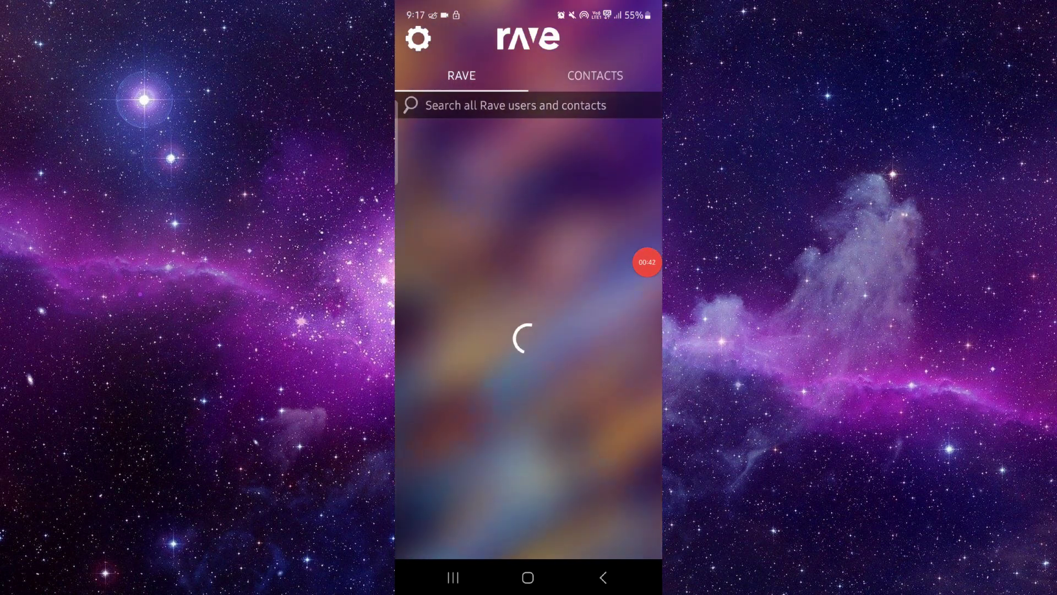